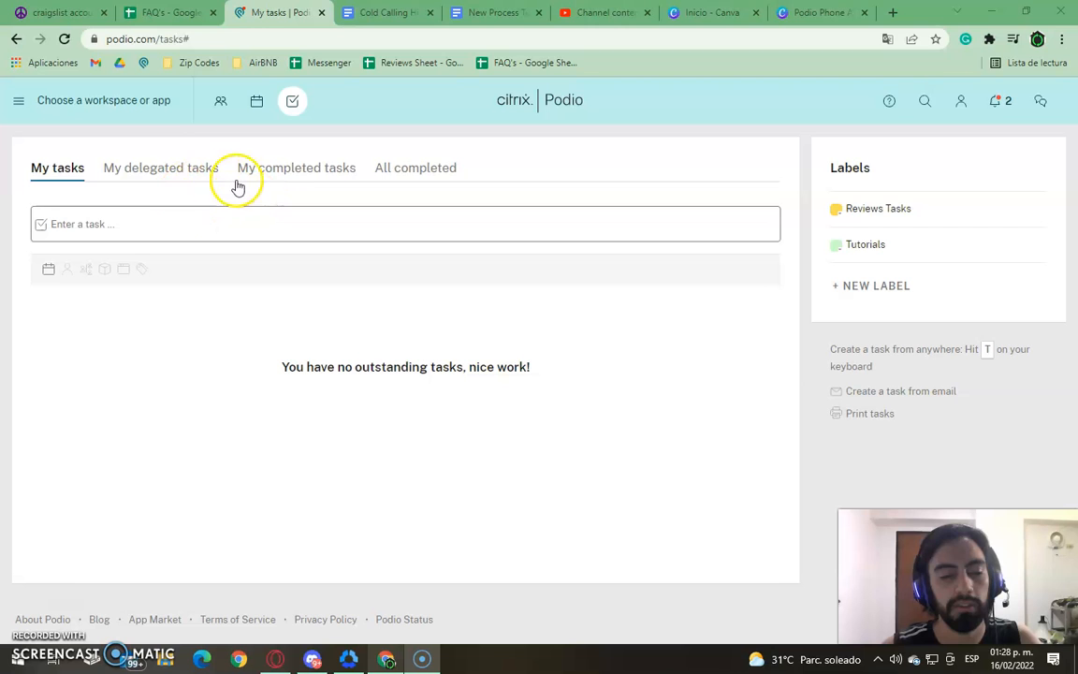
Step: Look through your completed tasks, then return to the list of your open tasks
click(271, 175)
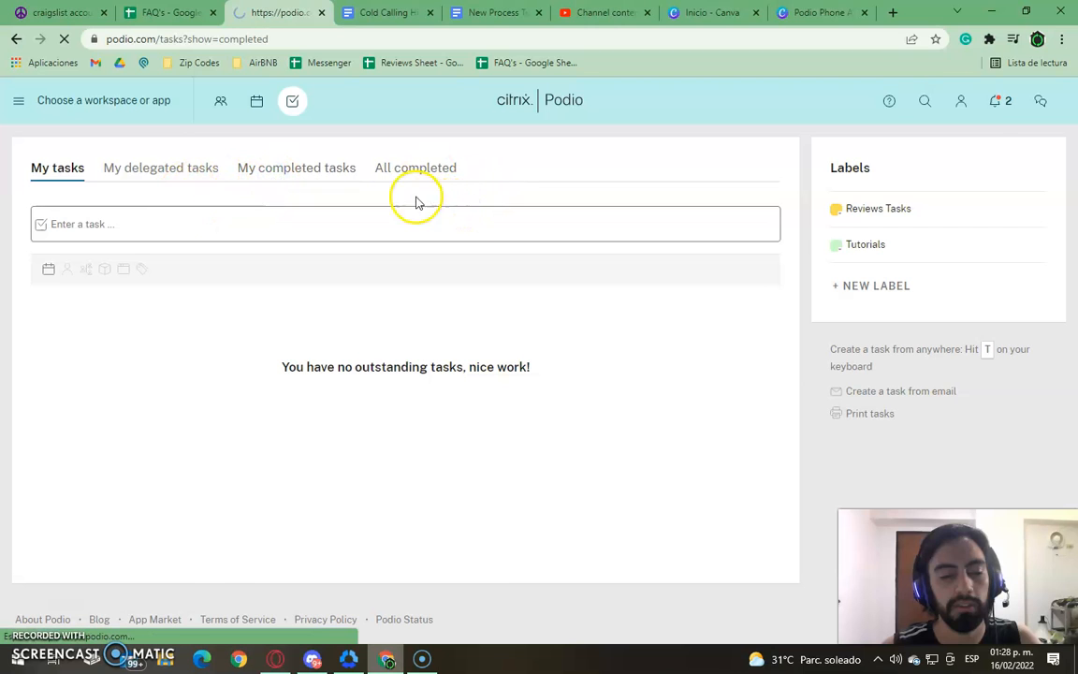
scroll(378, 312, down, 15)
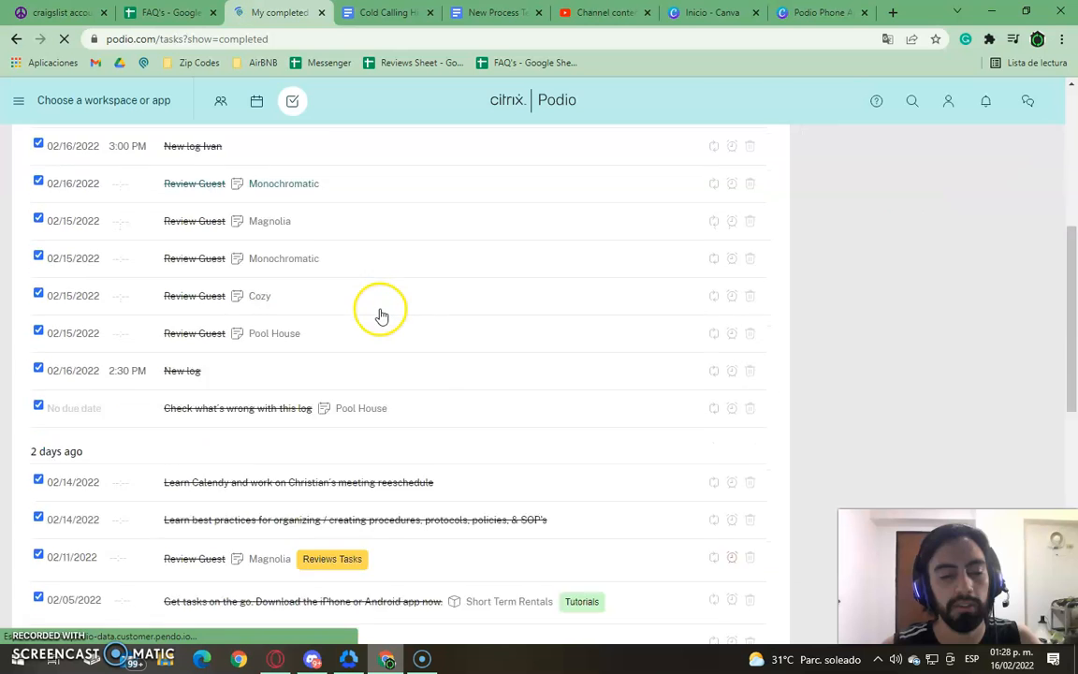
scroll(398, 311, up, 15)
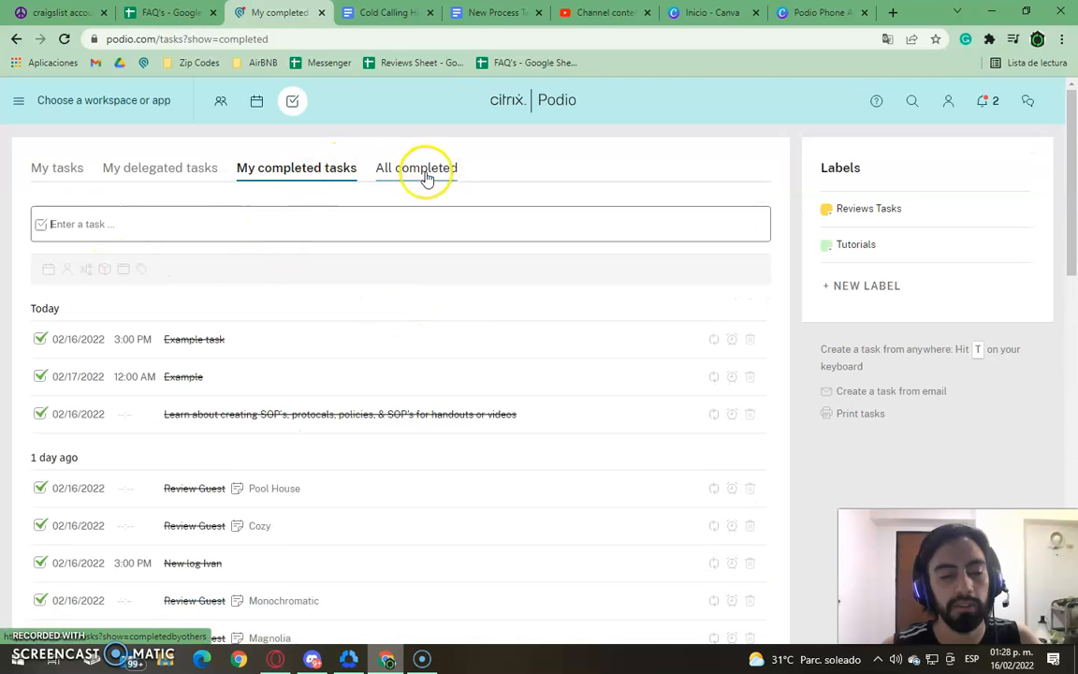
click(68, 175)
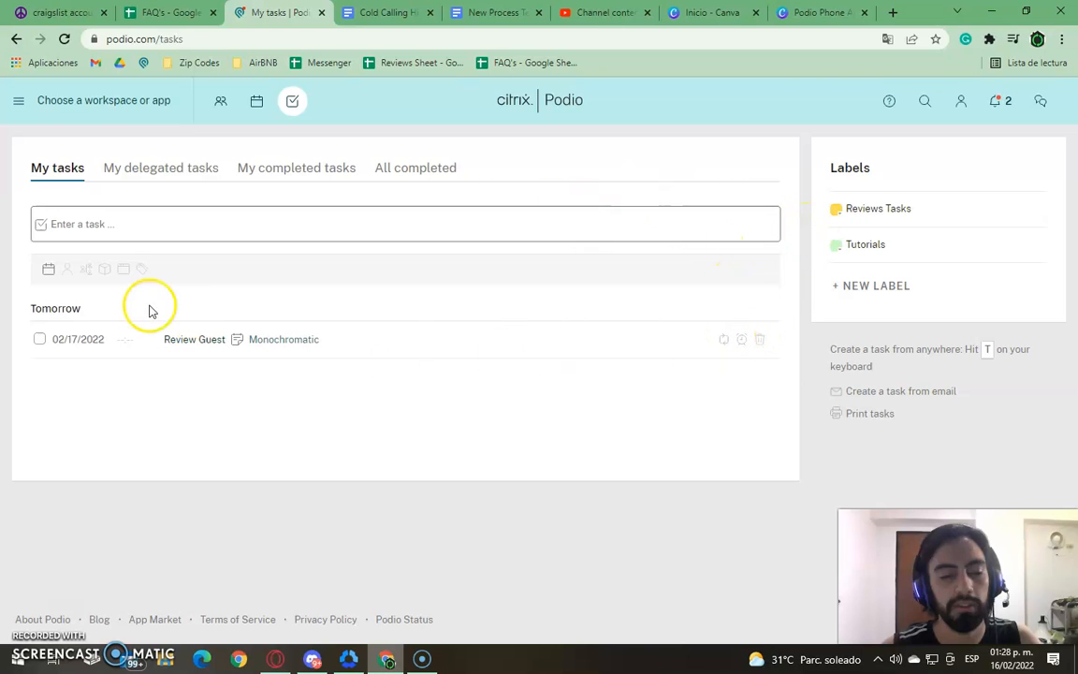
Step: Assign the Reviews Tasks label to the Review Guest task and post the comment "Ok on it!" on it
click(475, 343)
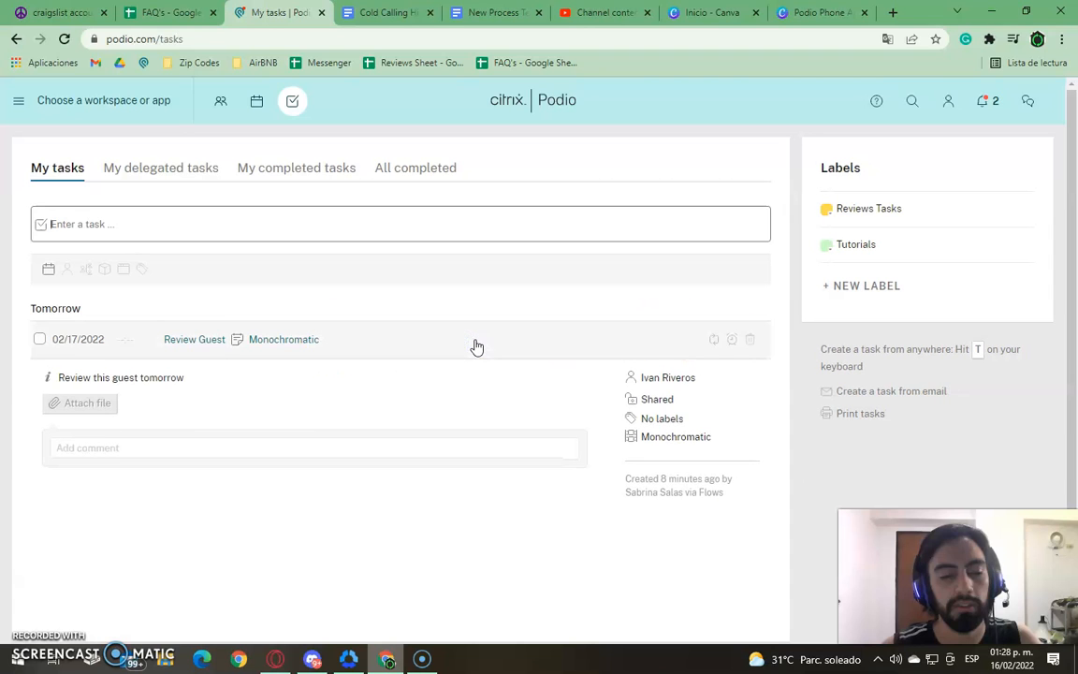
click(652, 420)
click(656, 440)
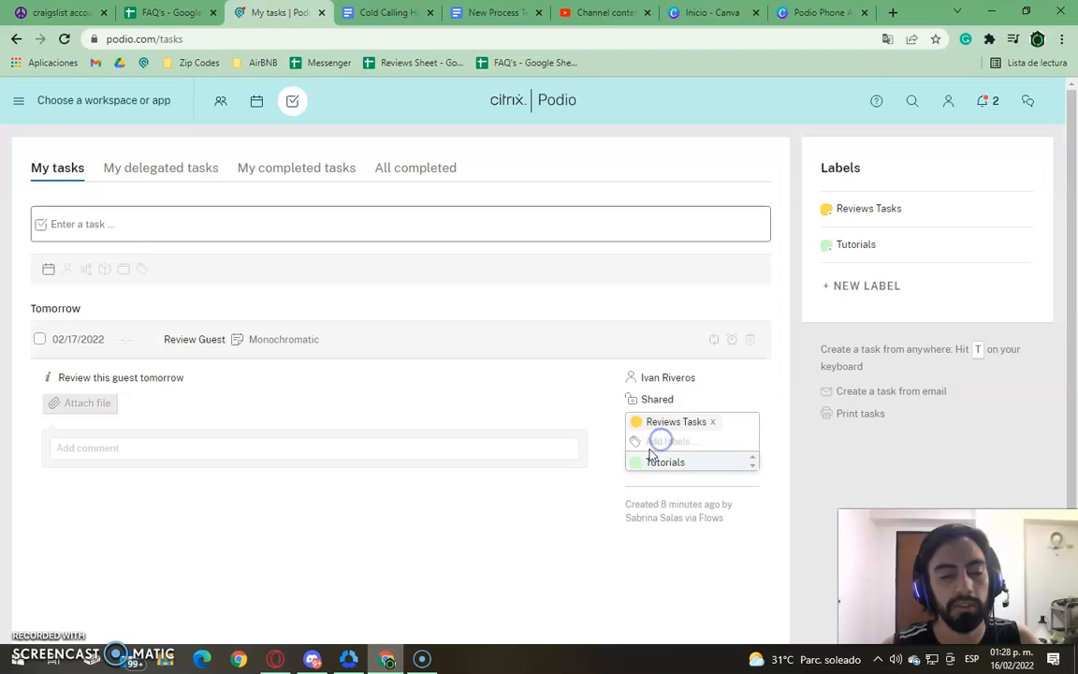
click(181, 481)
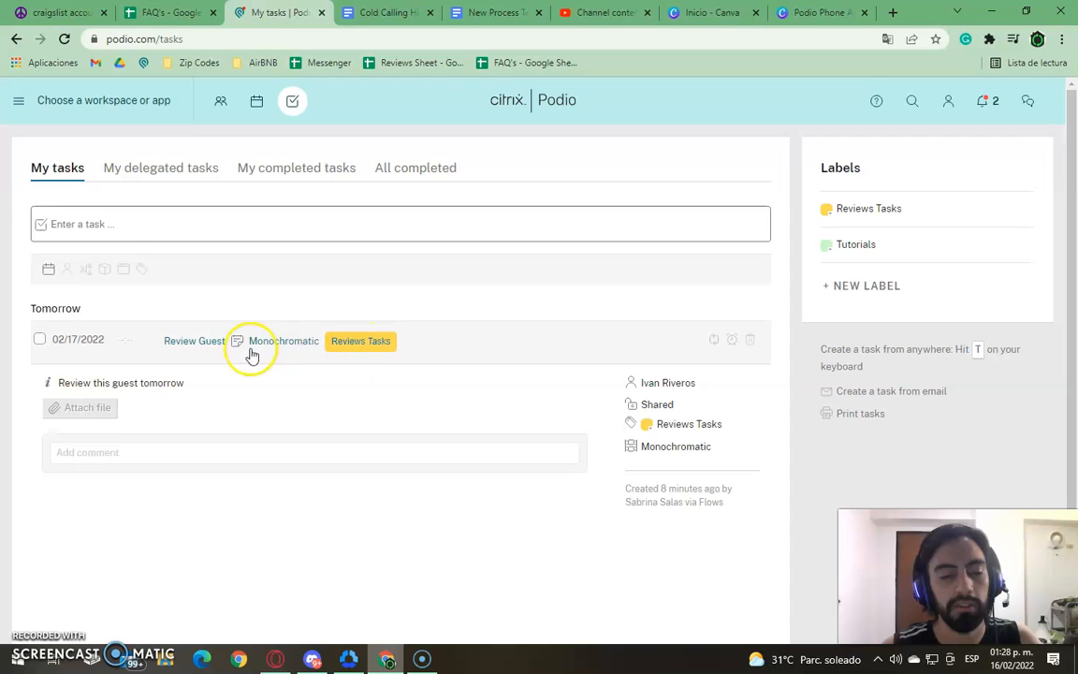
click(107, 455)
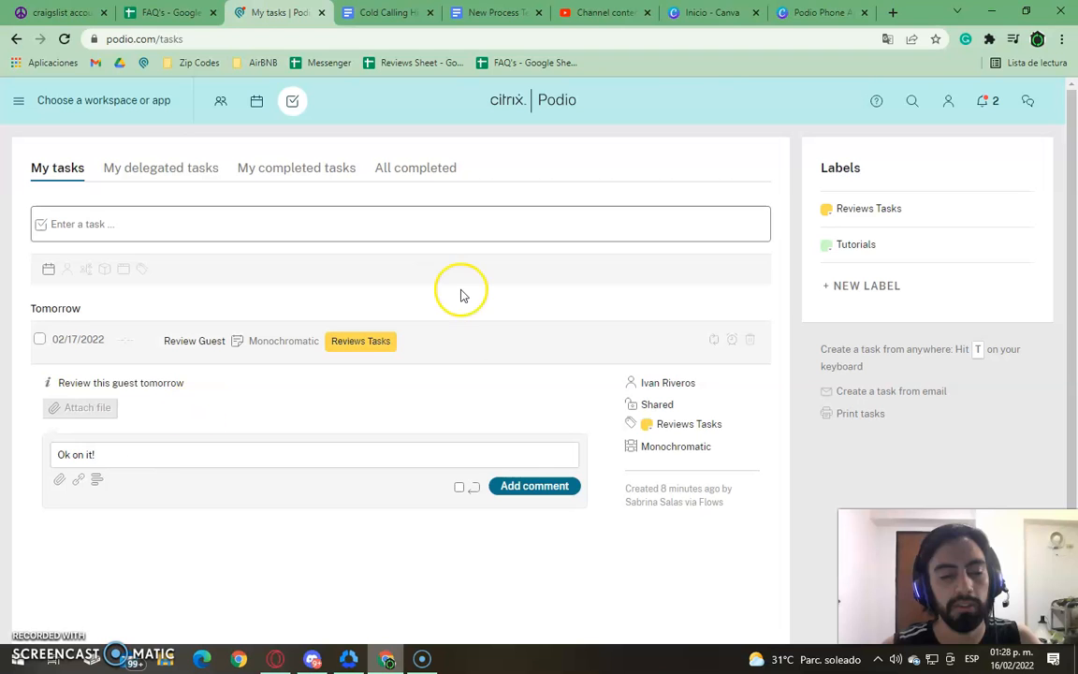
click(534, 485)
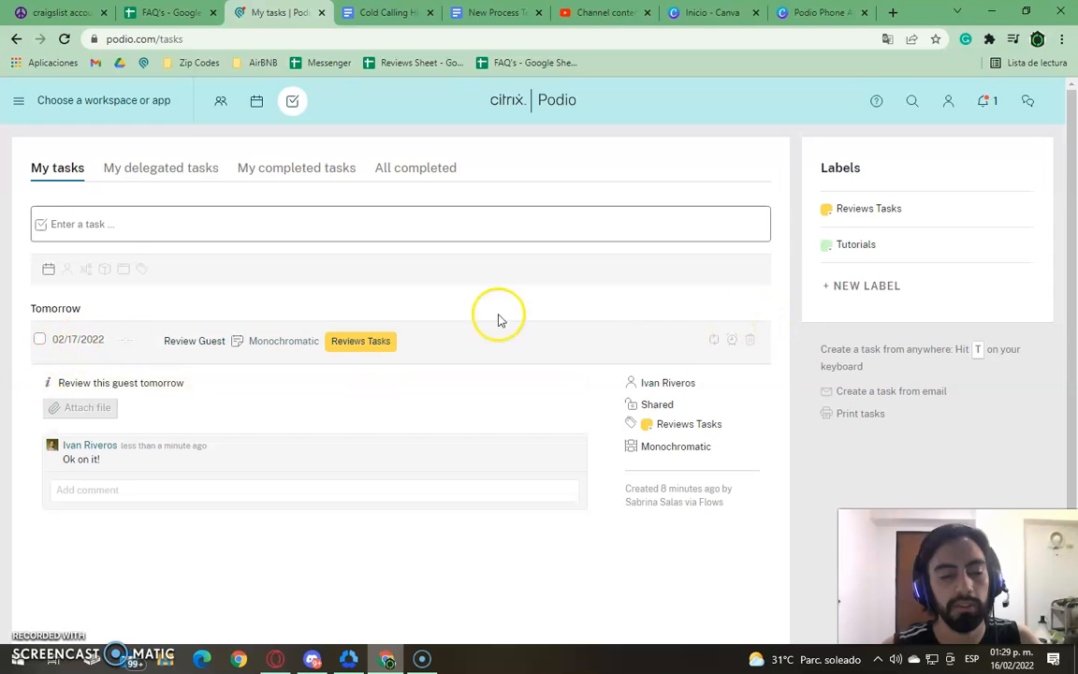
Step: Set a reminder on the Review Guest task for 30 minutes before it is due
click(732, 339)
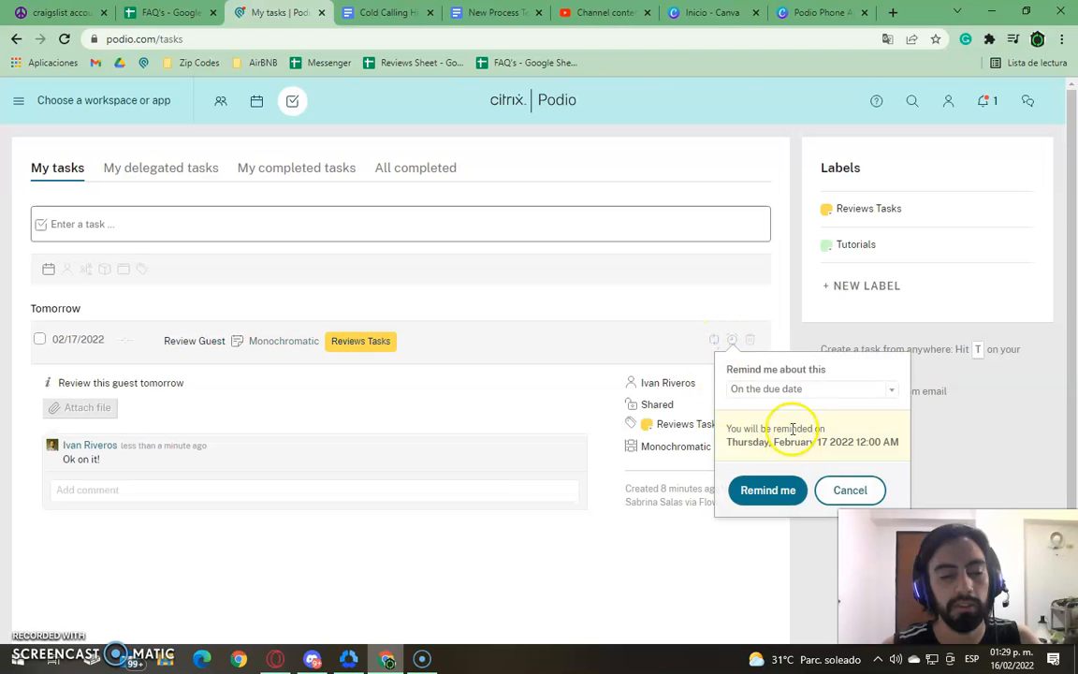
click(882, 390)
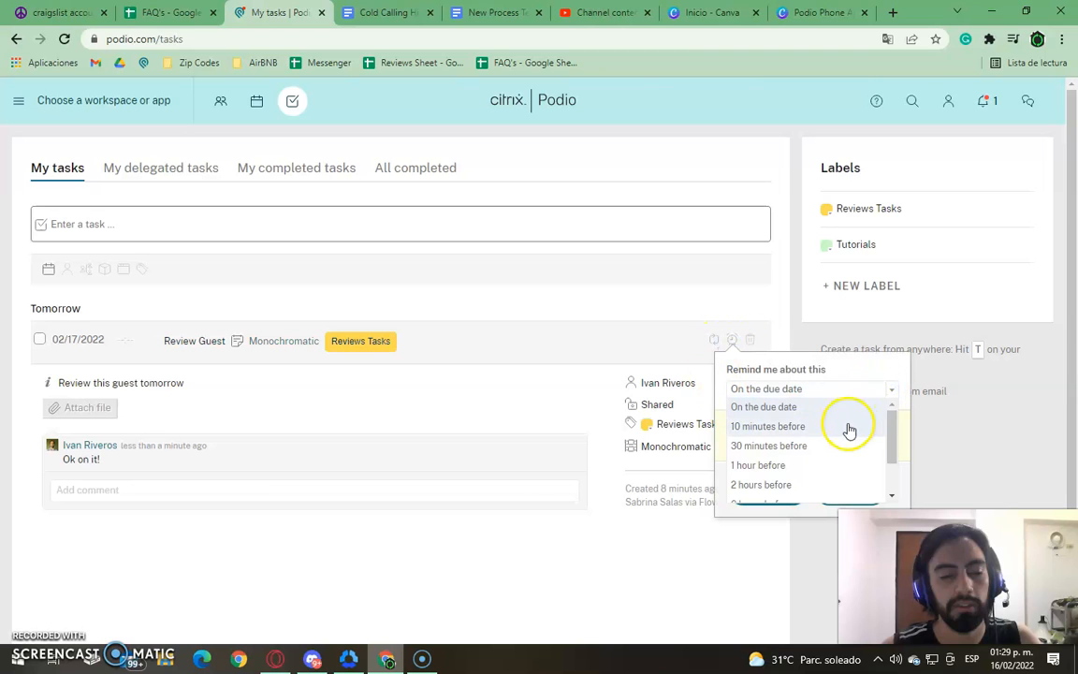
click(832, 447)
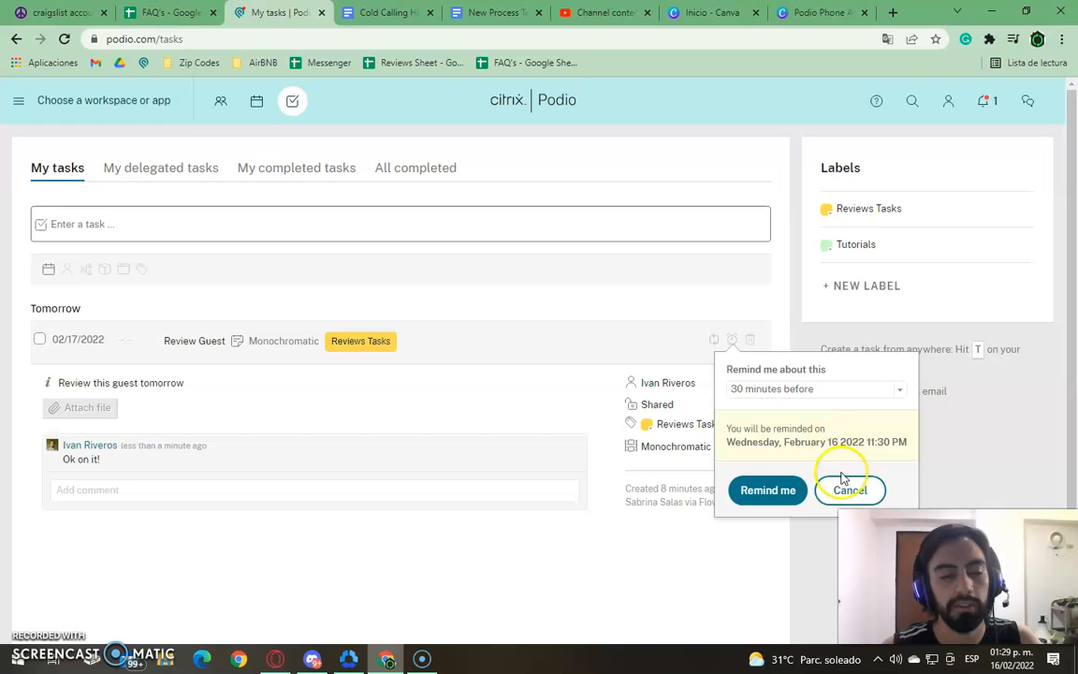
click(767, 496)
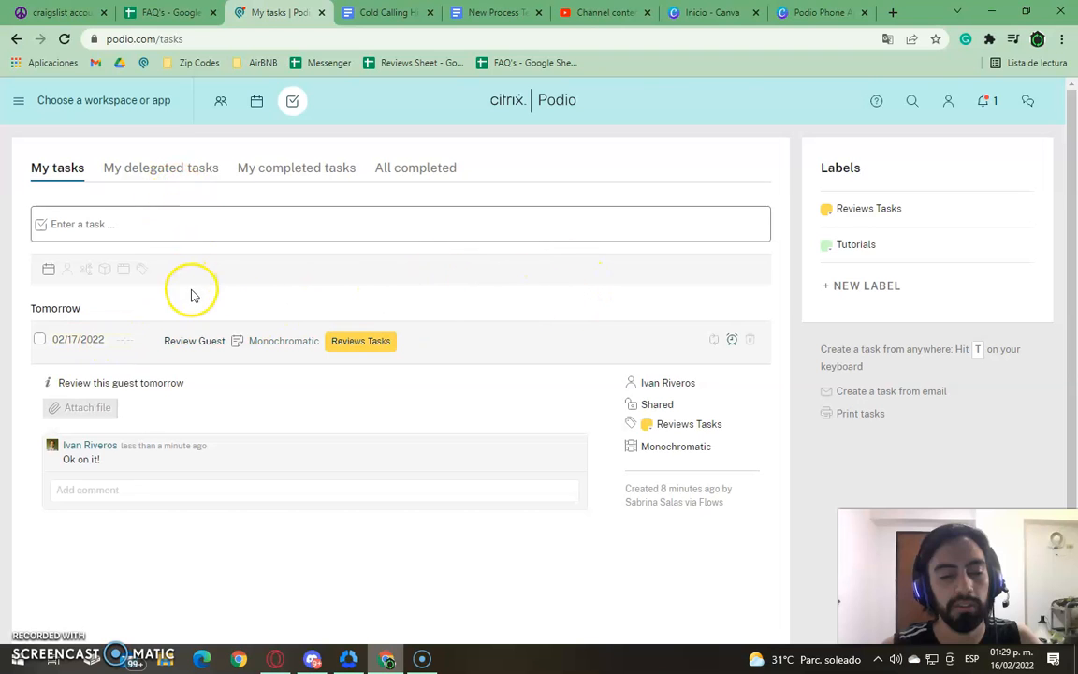
Step: Create a new task label named High Priority and give it the strong red colour
click(846, 285)
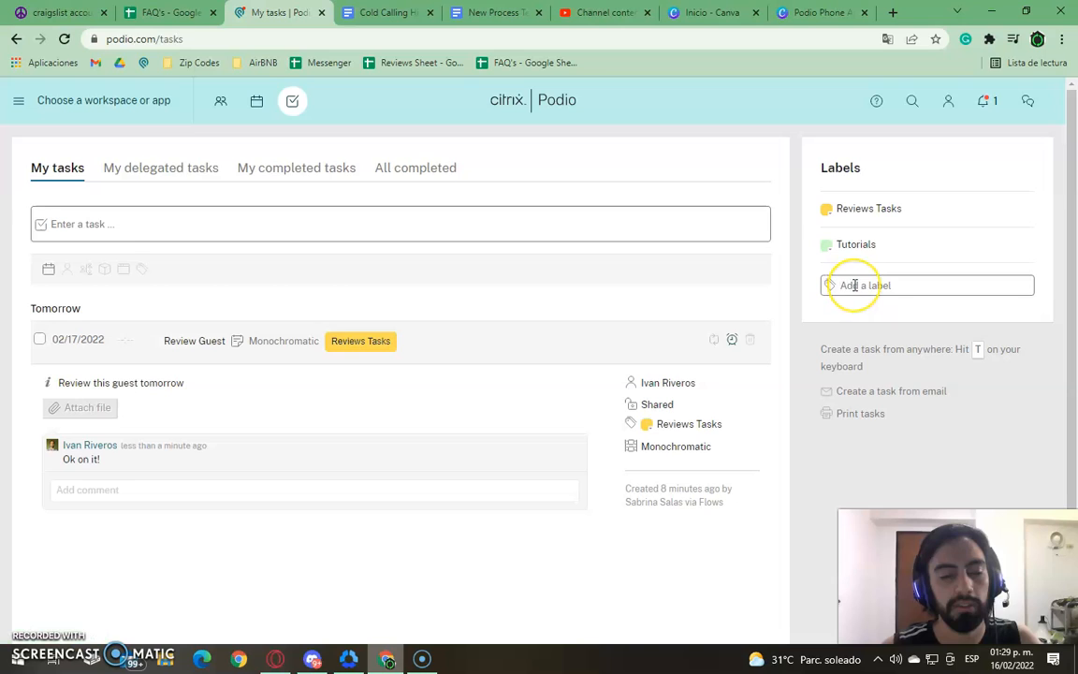
text(E)
key(BackSpace)
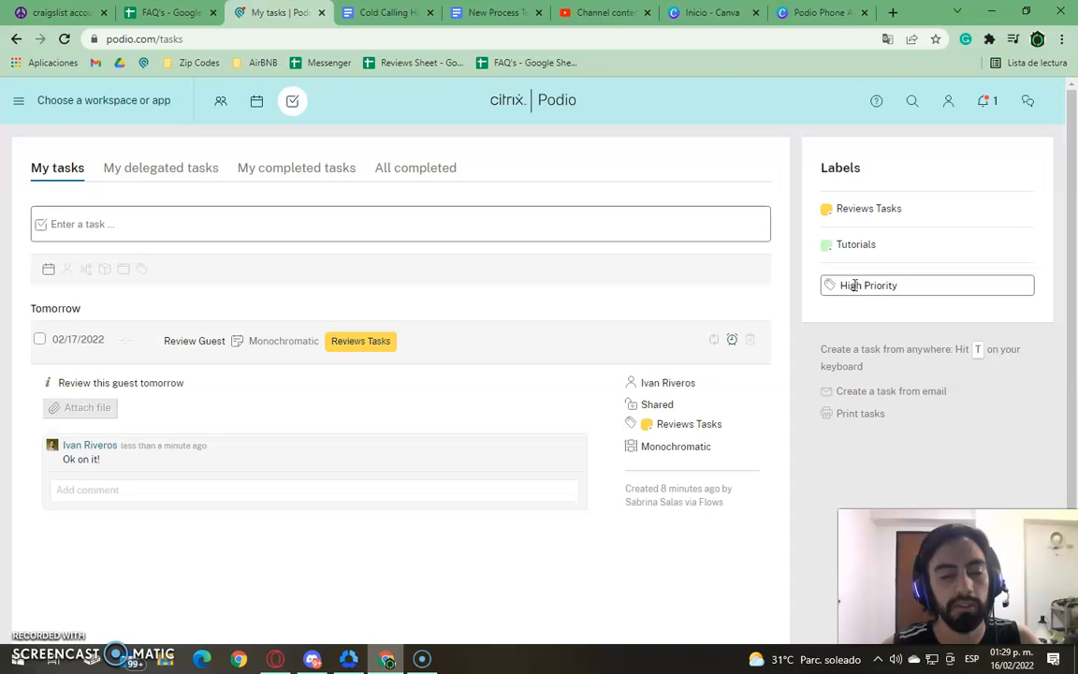
text(High Priority)
key(Return)
click(825, 213)
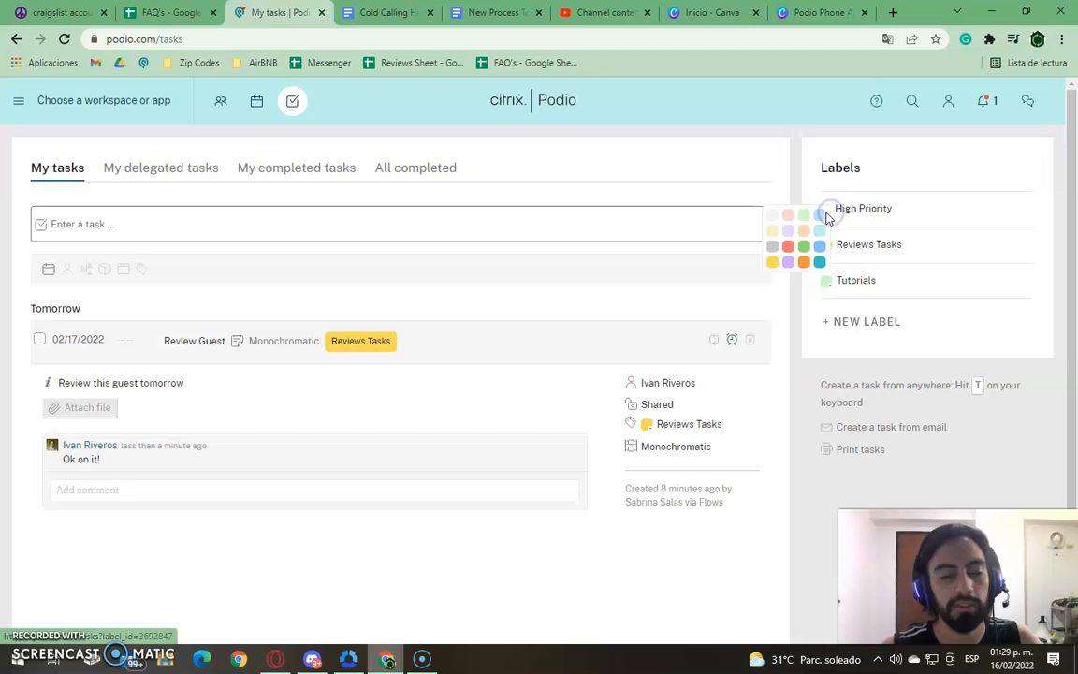
click(788, 246)
Step: Start a new task titled "Add new logs" and assign it only to yourself
click(664, 227)
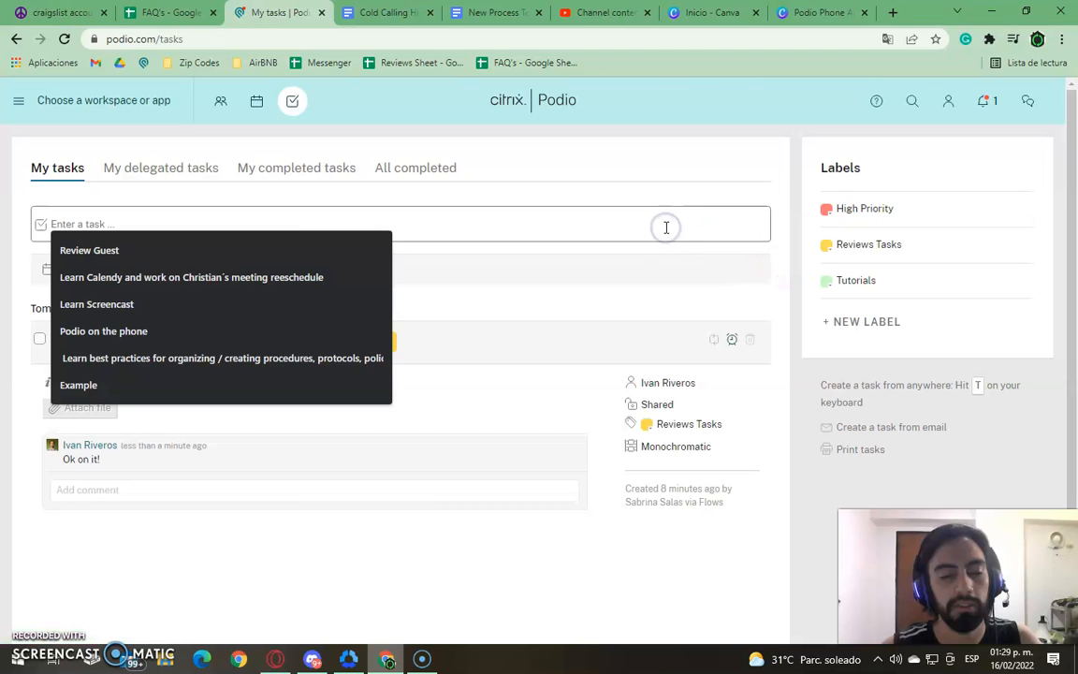
click(3, 293)
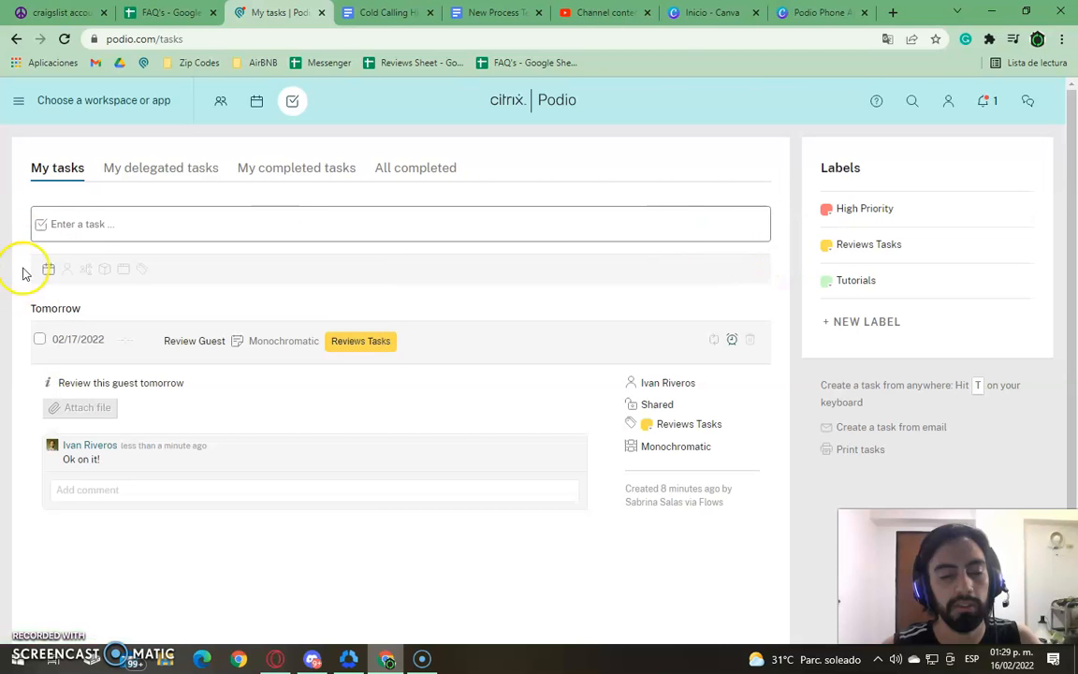
click(79, 225)
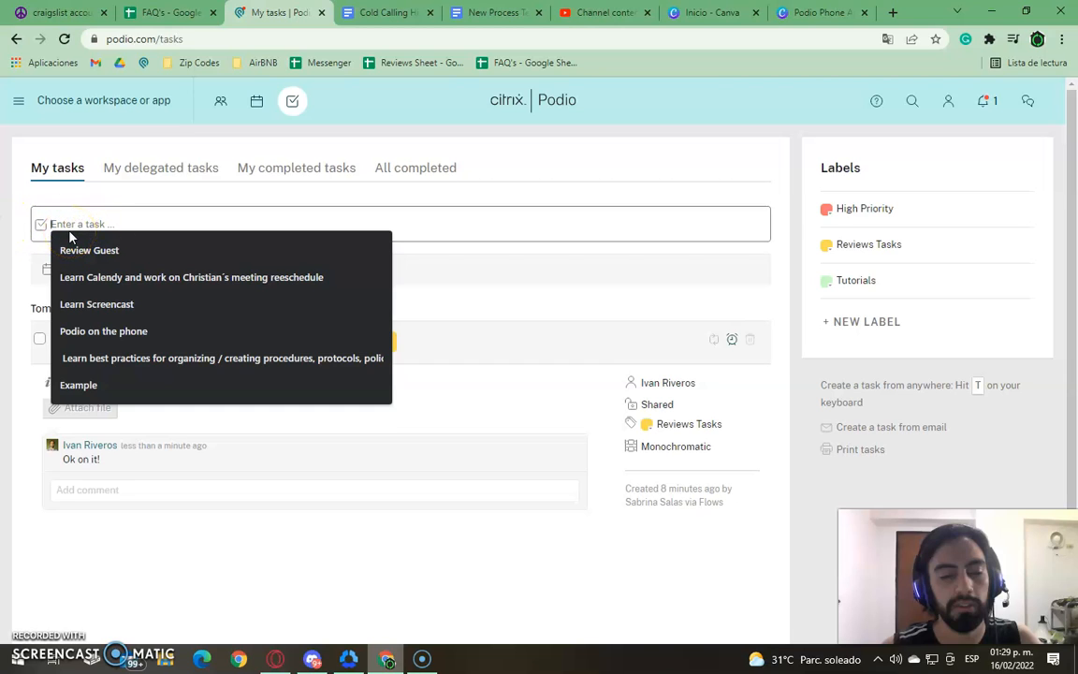
text(Add new logs)
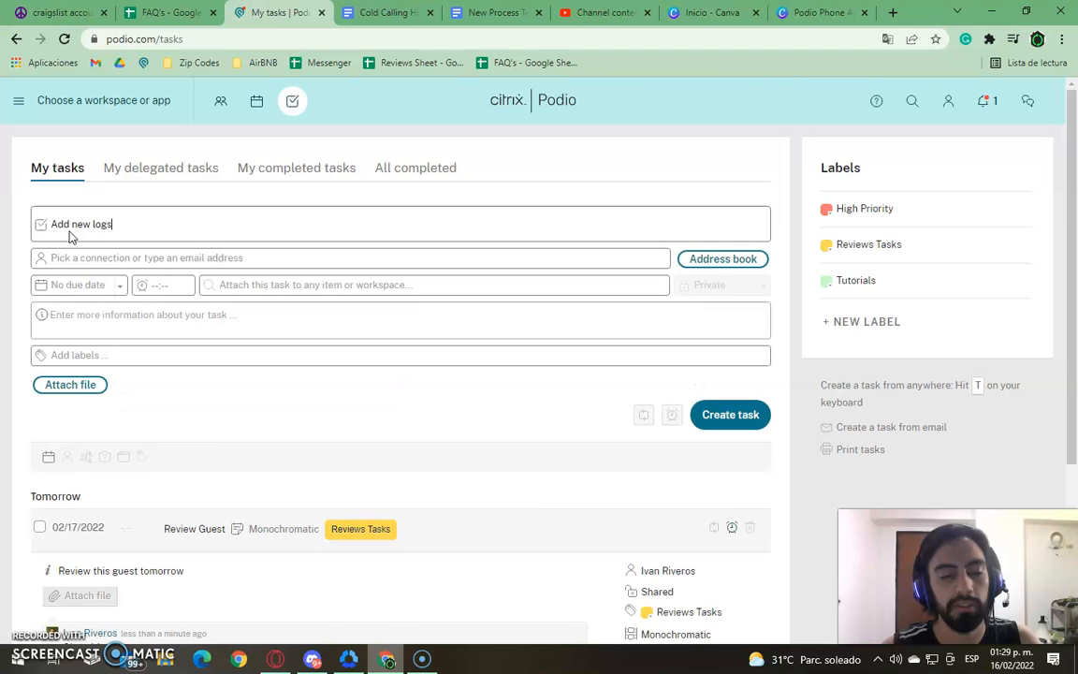
click(141, 261)
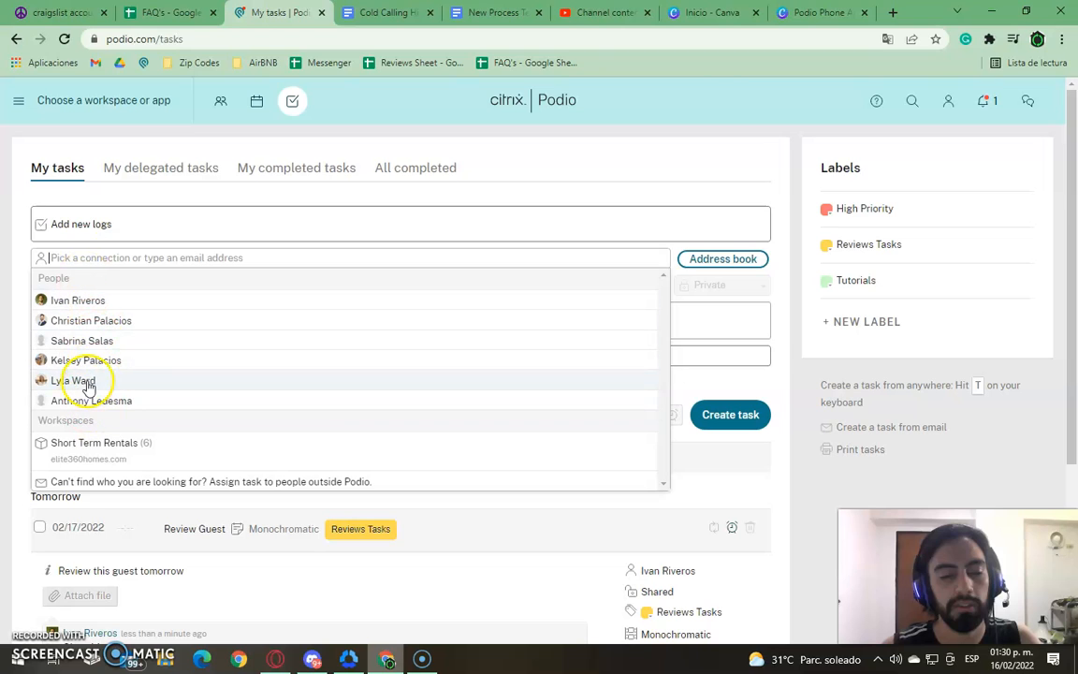
click(84, 301)
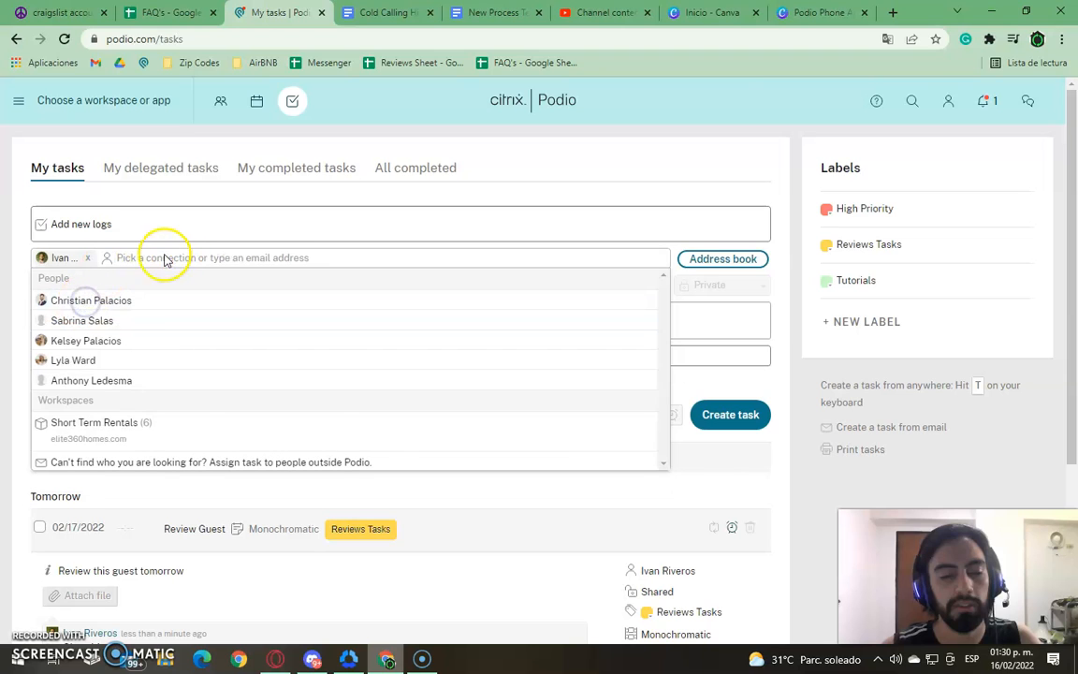
click(93, 302)
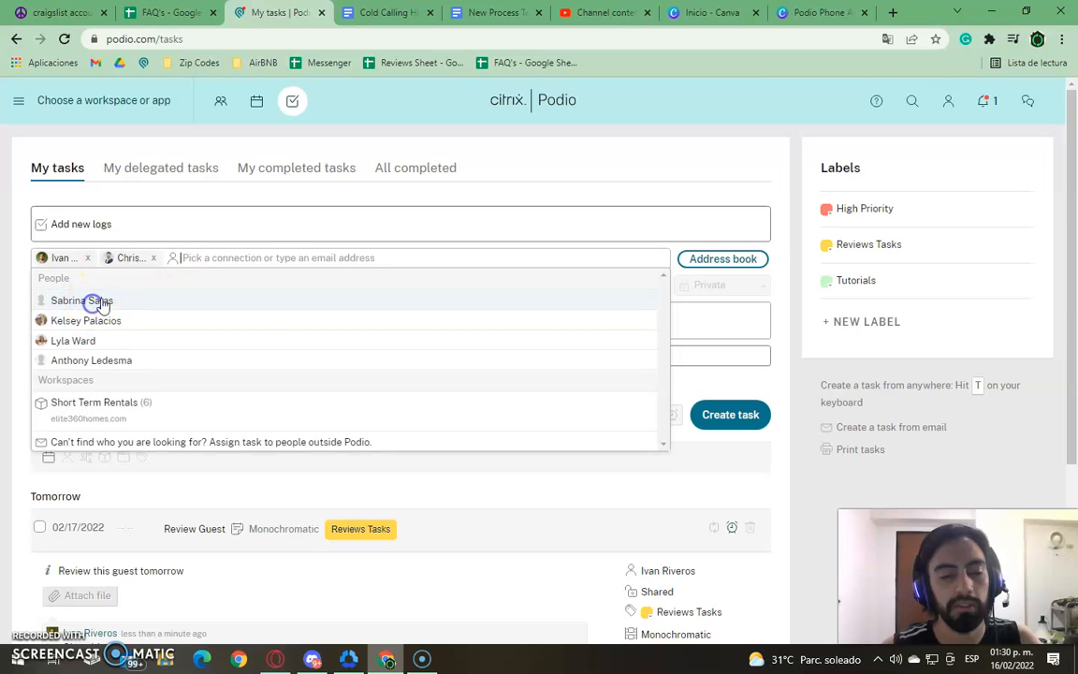
click(149, 258)
Step: Make the new task due tomorrow at 03:00 PM and describe it as a request to add the needed new logs
click(93, 286)
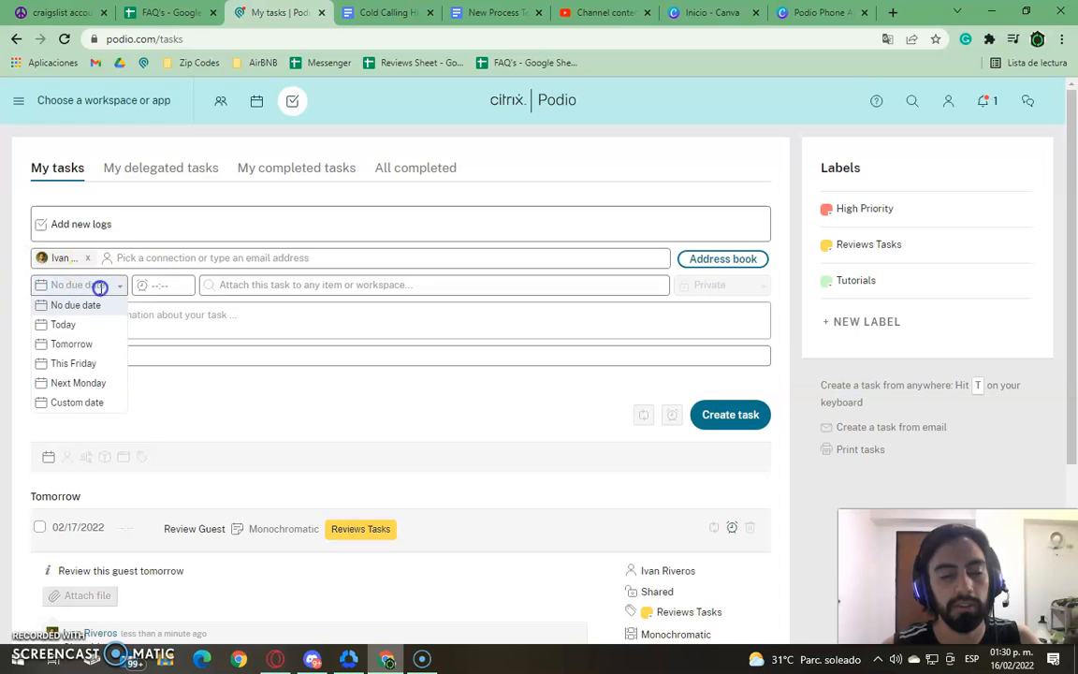
click(89, 349)
click(165, 287)
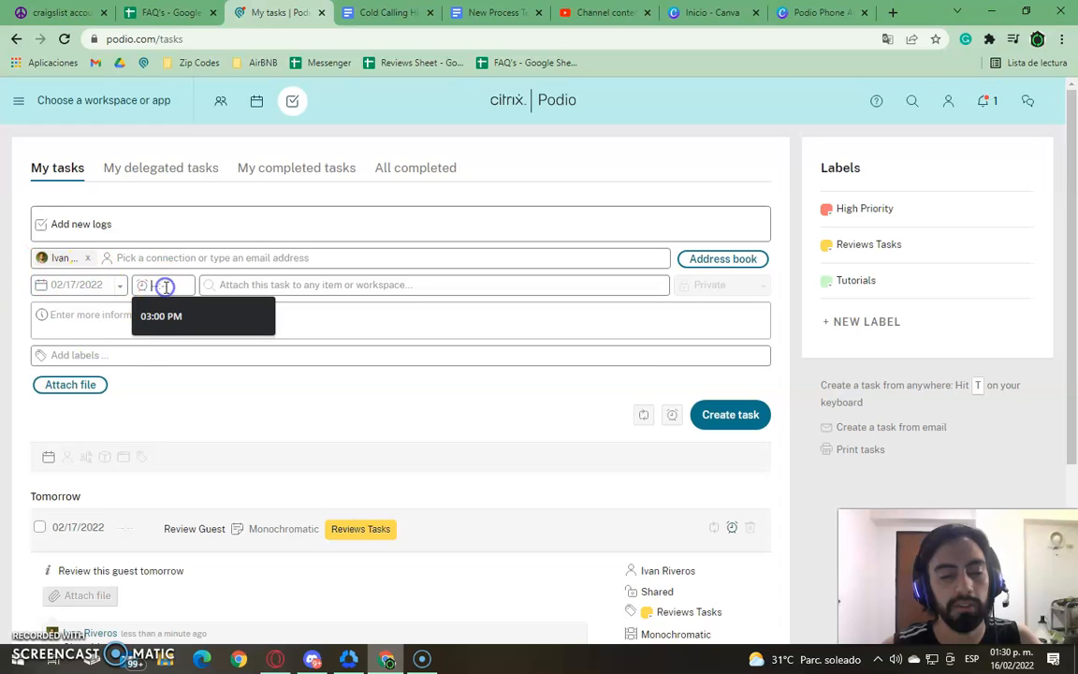
click(180, 314)
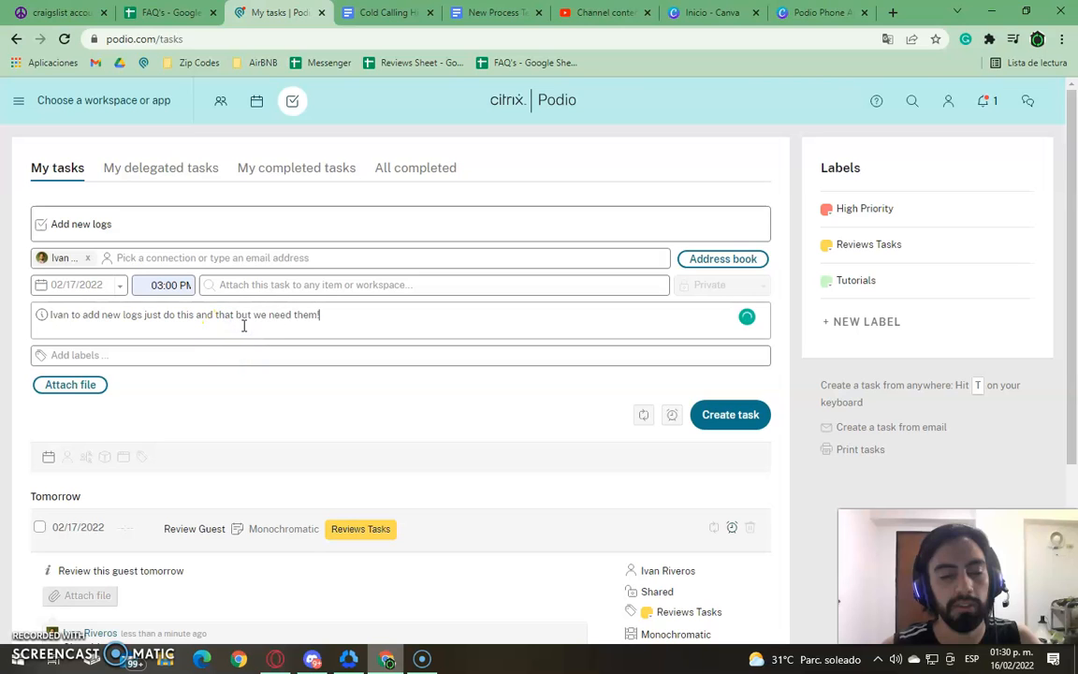
Step: Apply the High Priority label to the new task and create the task
click(228, 355)
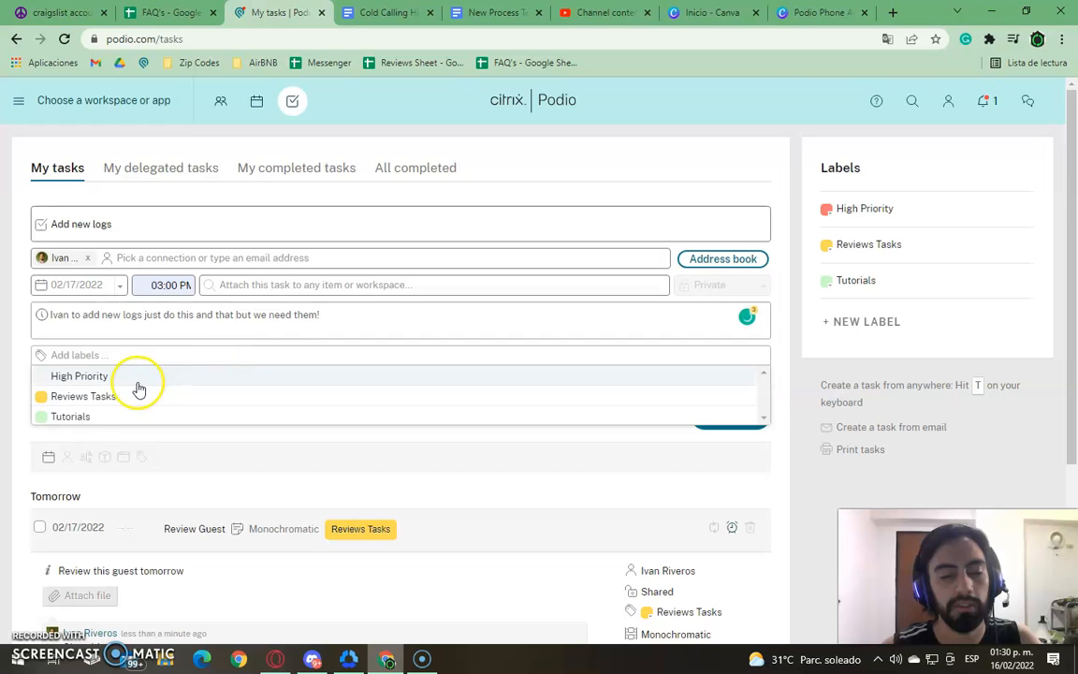
click(165, 376)
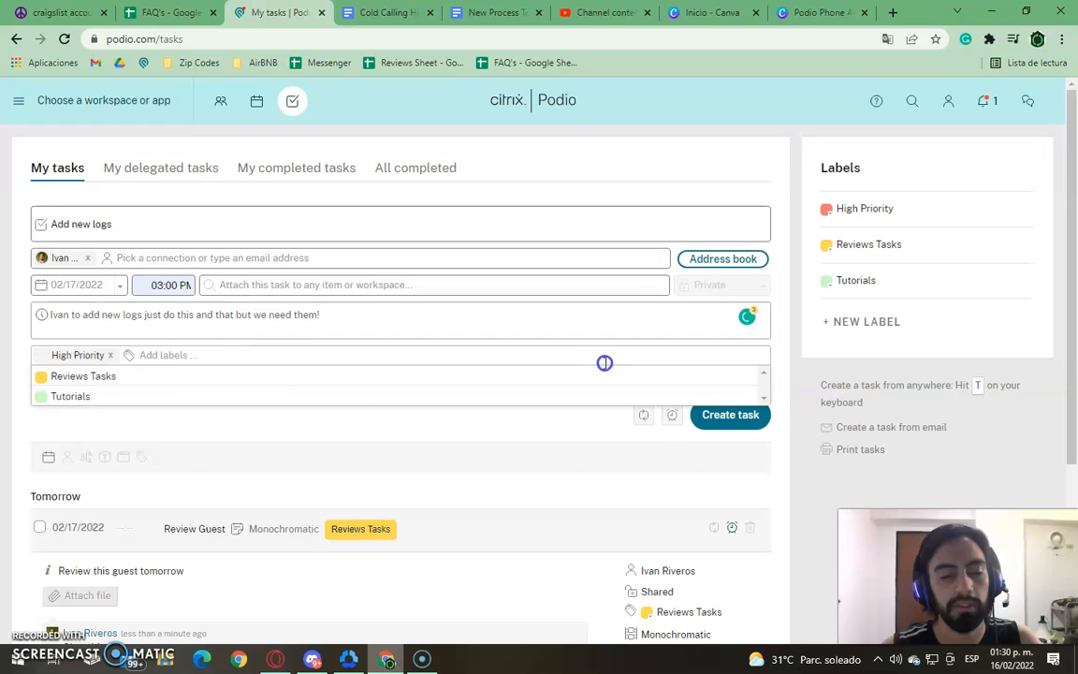
click(412, 431)
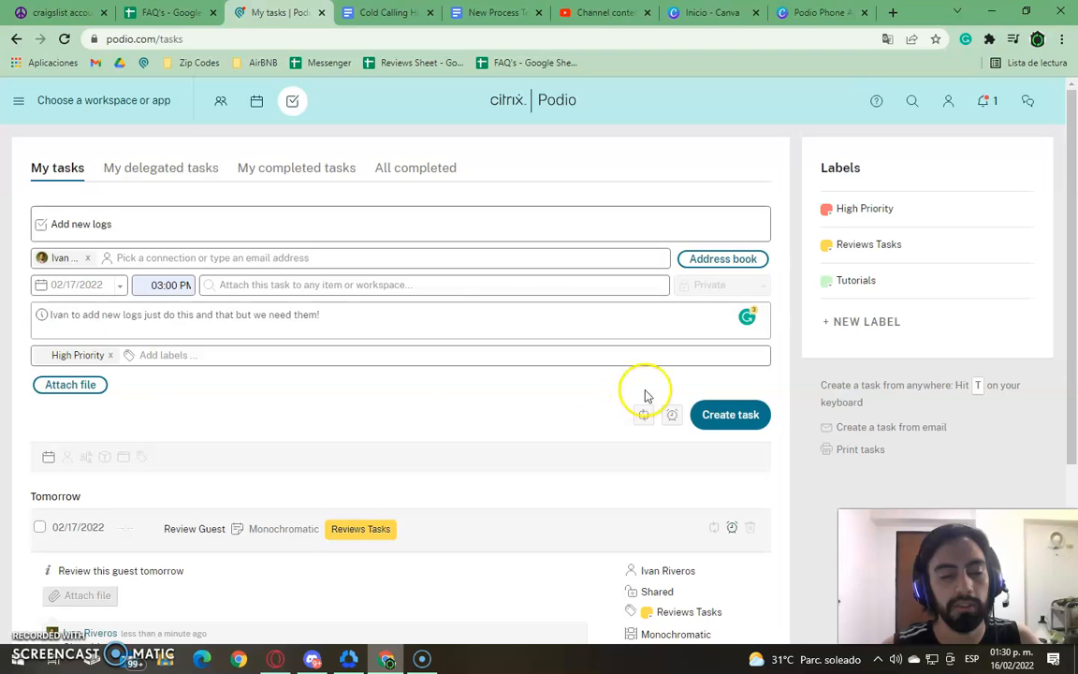
click(734, 422)
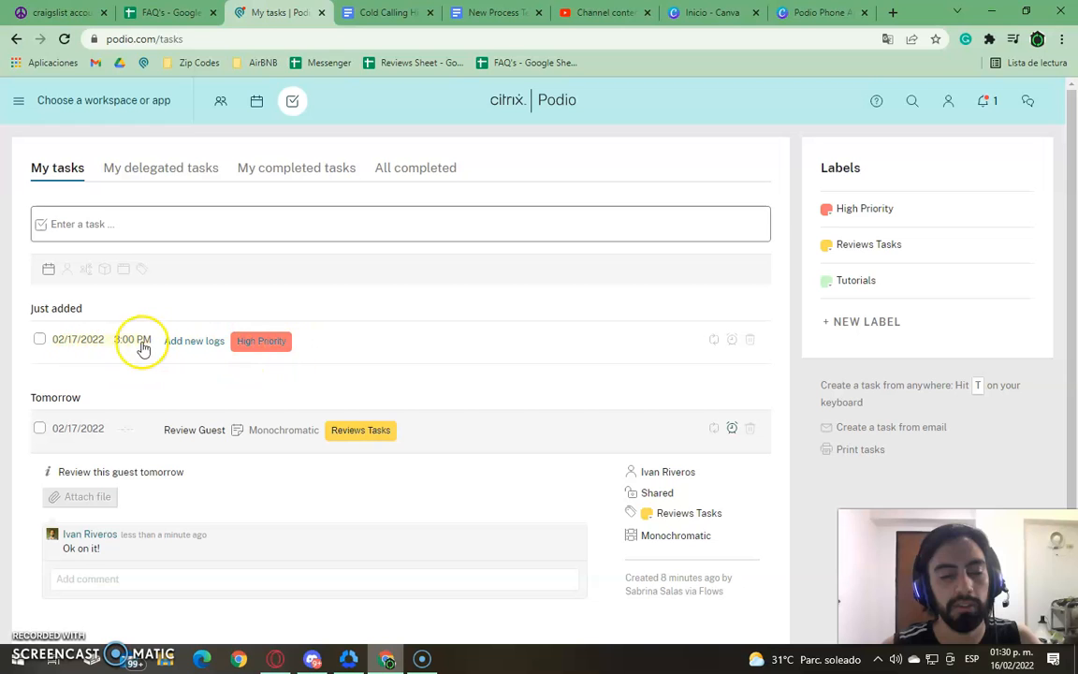
Step: Move the due date of the "Add new logs" task to This Friday
click(84, 342)
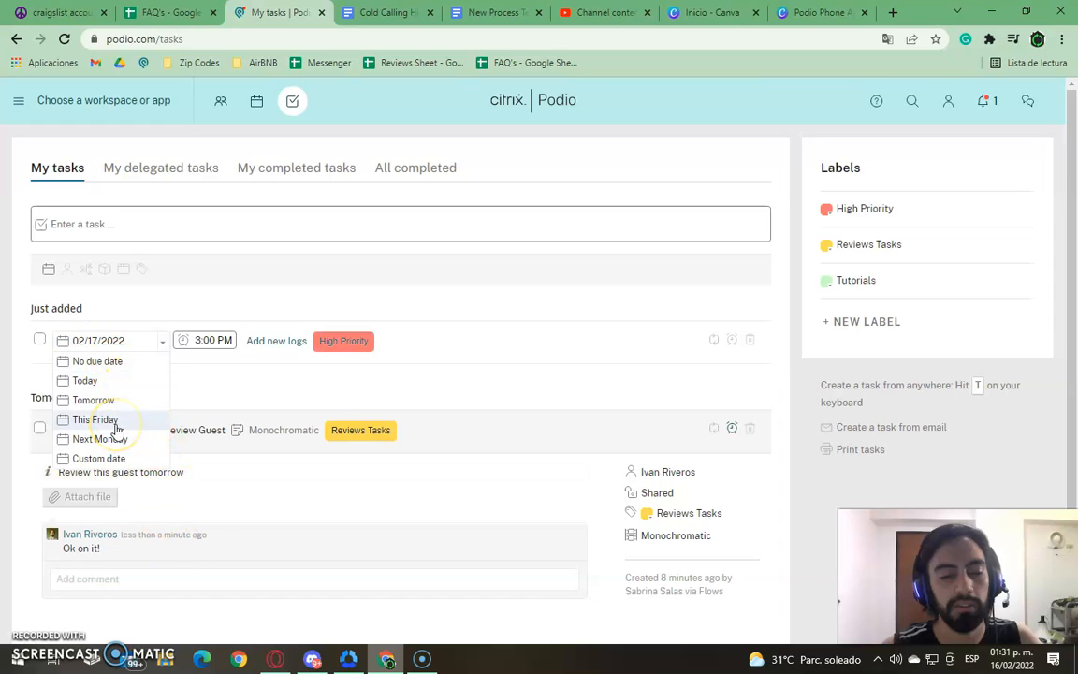
click(124, 421)
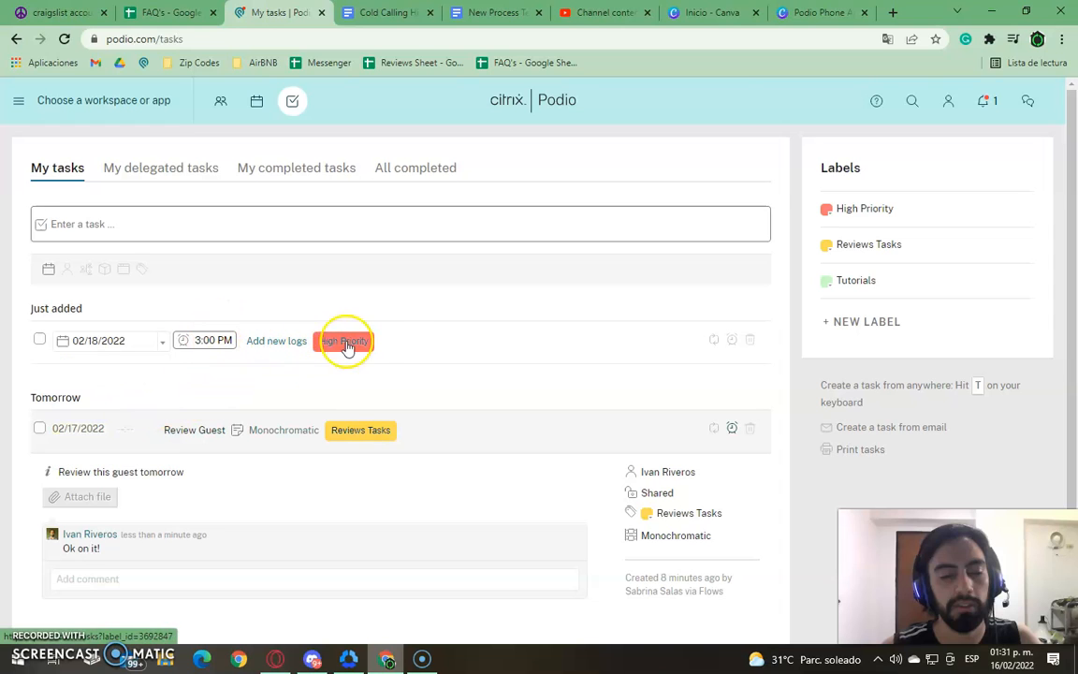
click(164, 348)
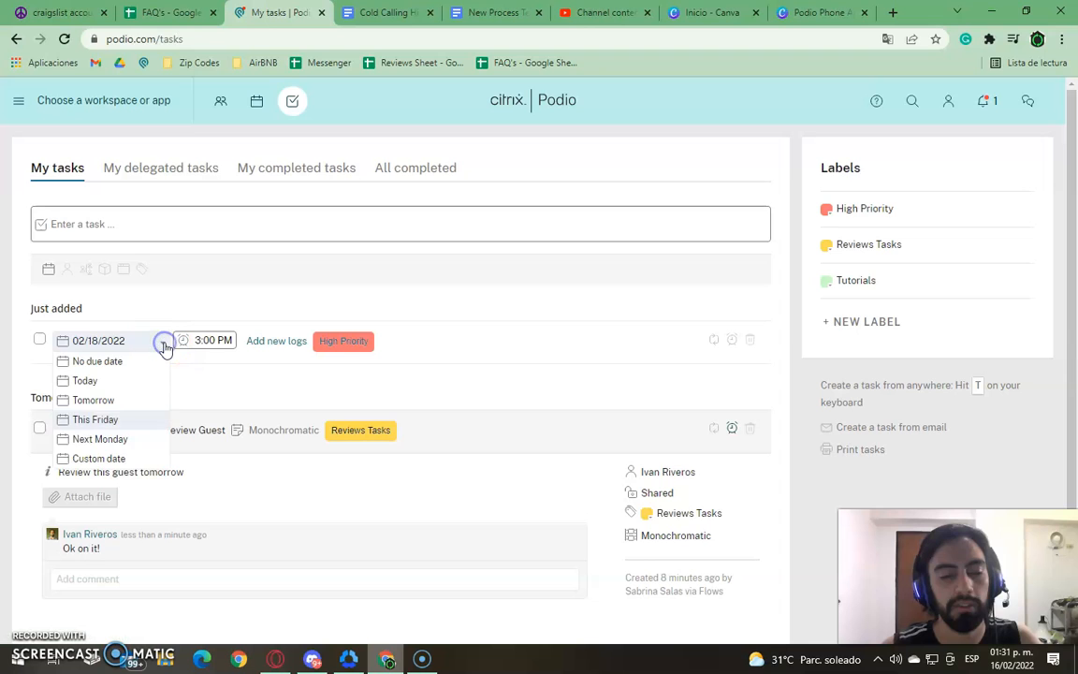
Step: Expand the "Add new logs" task's details and add the comment "On it!!" to it
click(436, 347)
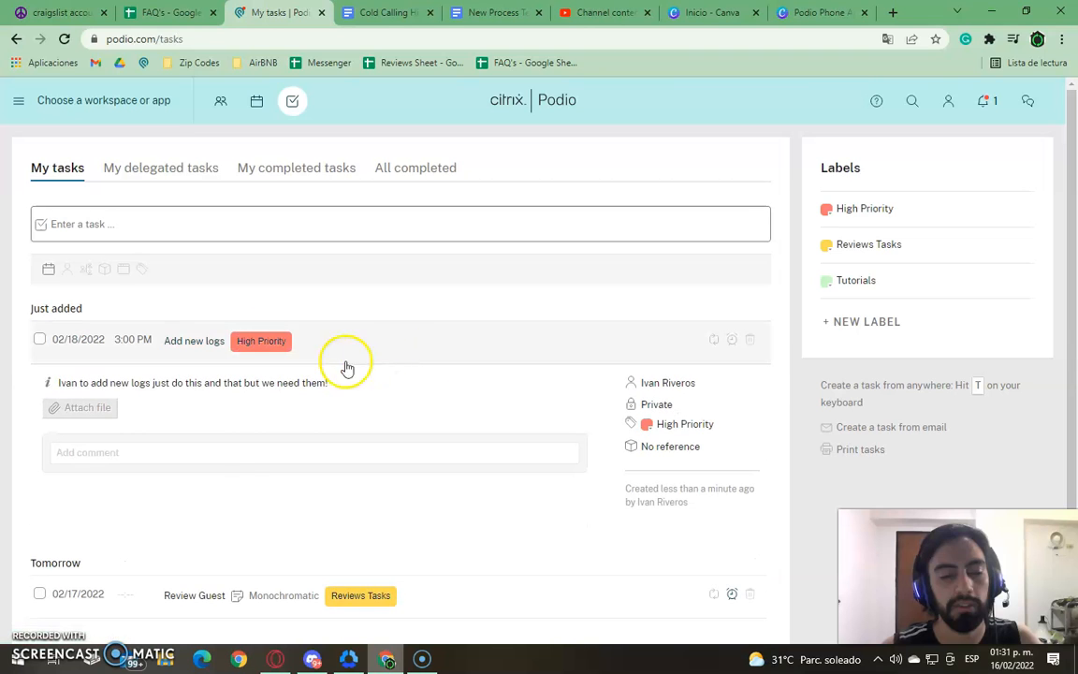
click(239, 449)
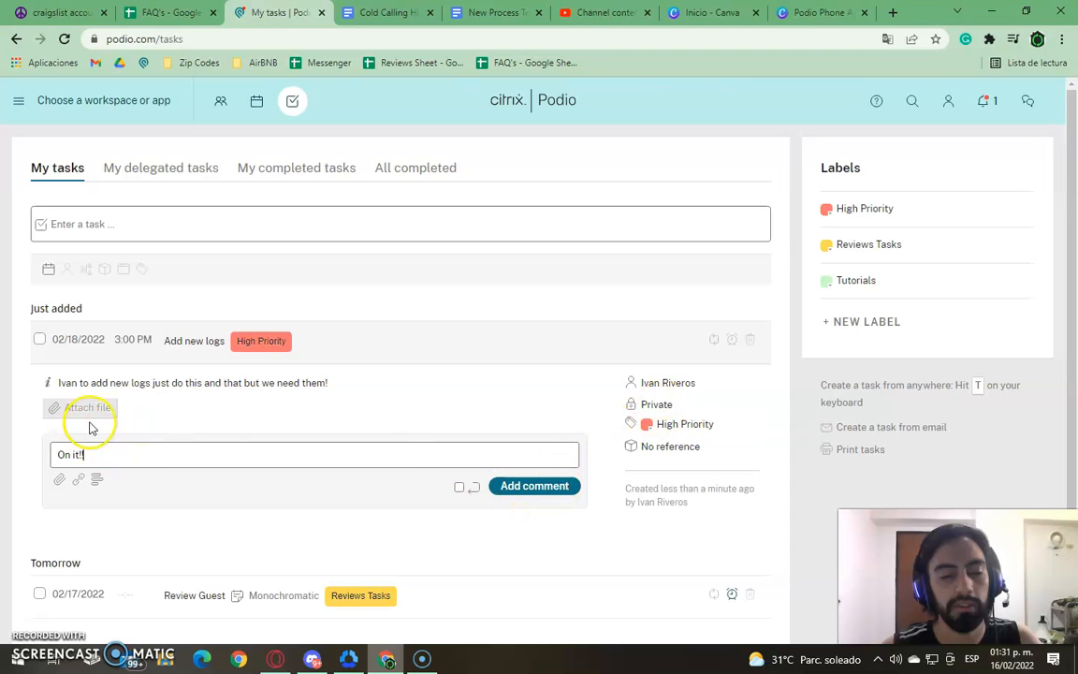
click(528, 485)
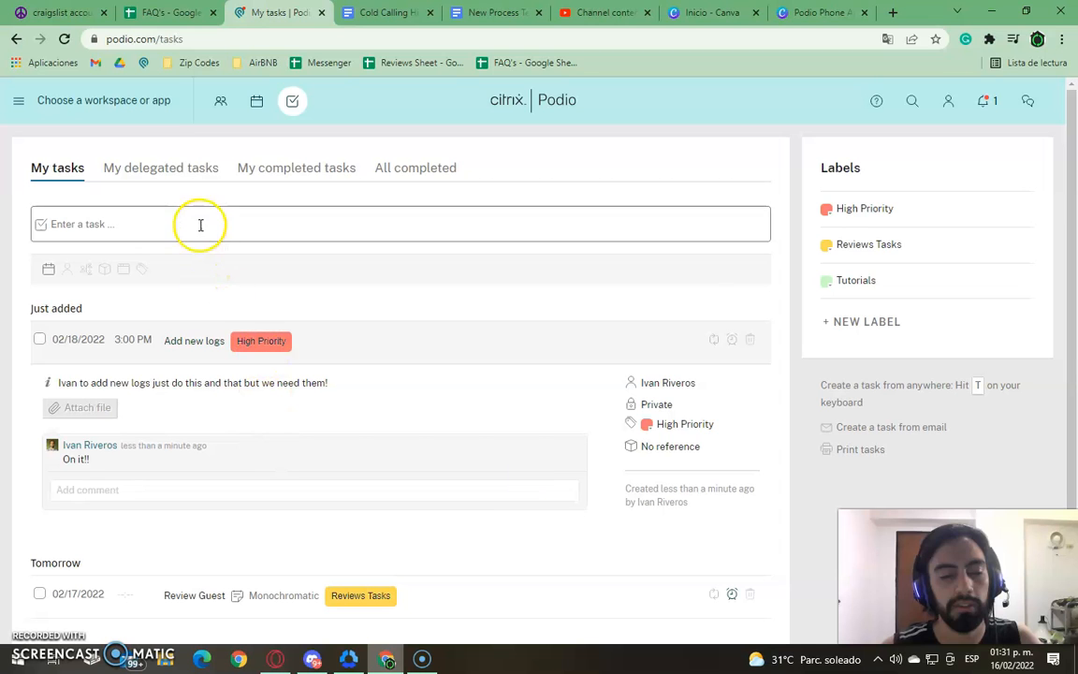
Step: Start a new task titled "Review Guest" and view its file attachment sources, closing them without attaching anything
click(201, 225)
click(192, 249)
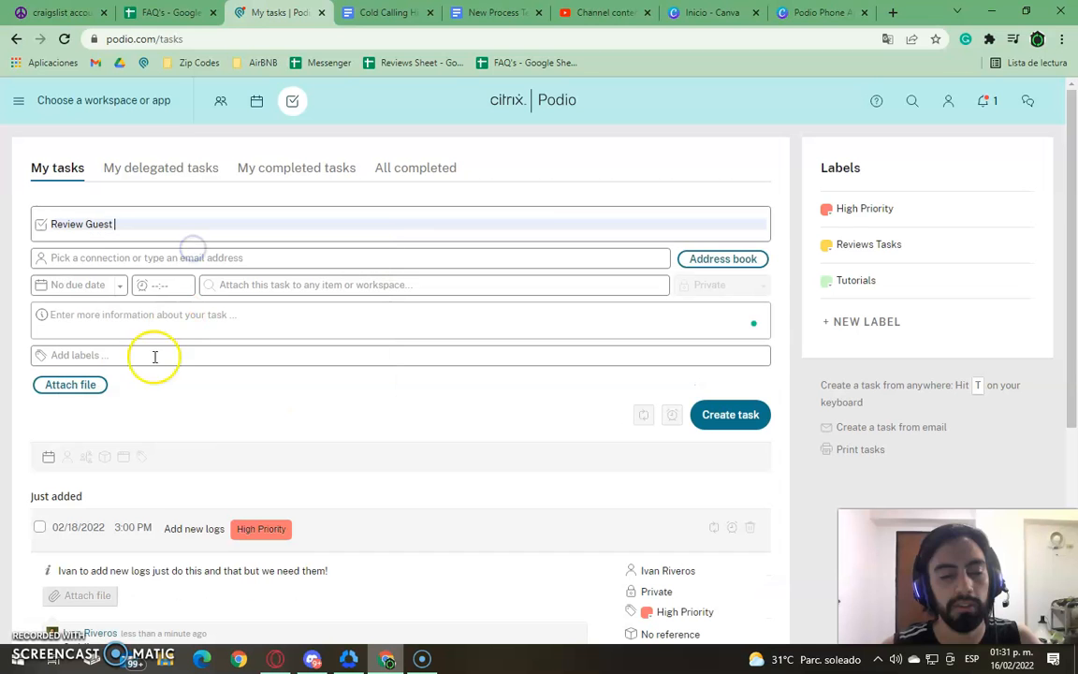
click(83, 385)
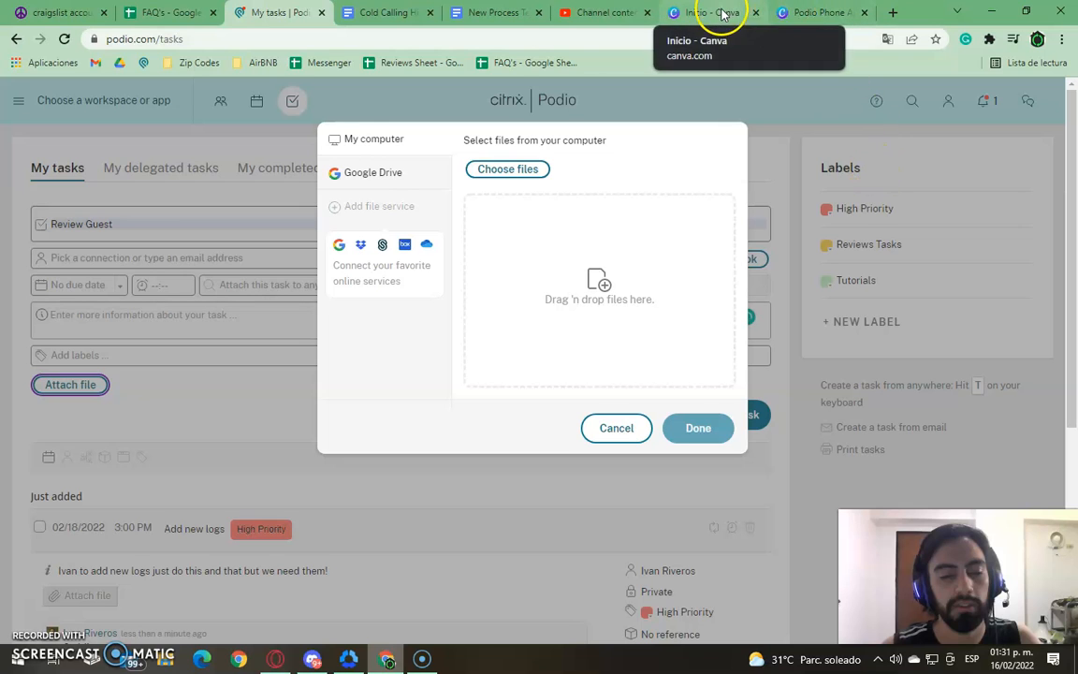
click(625, 426)
click(49, 385)
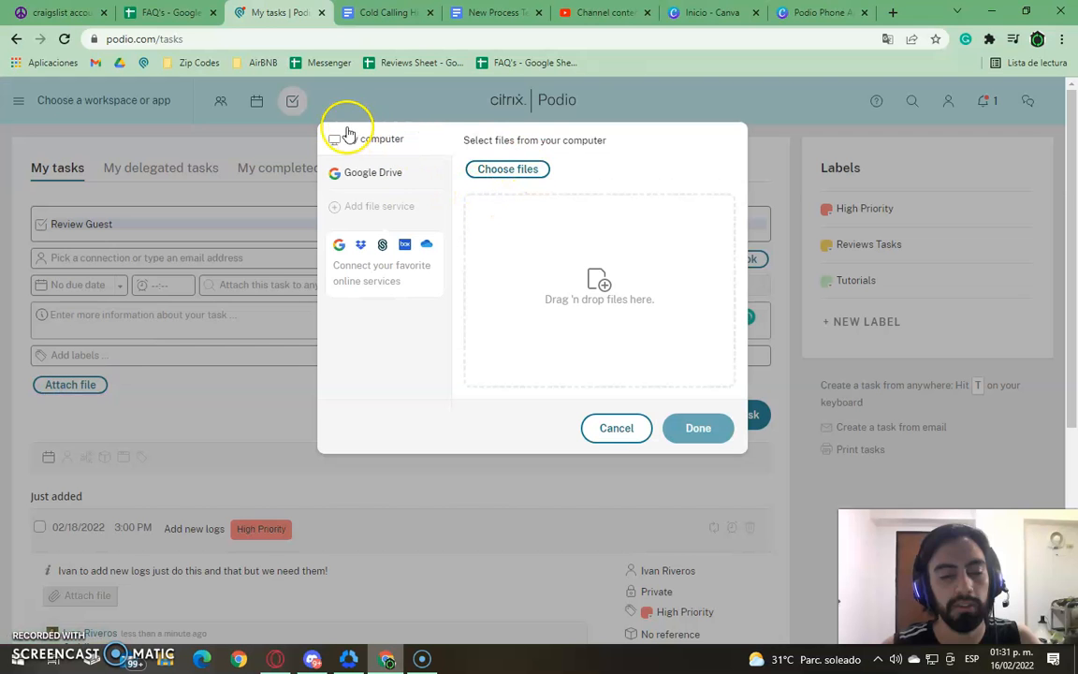
click(617, 429)
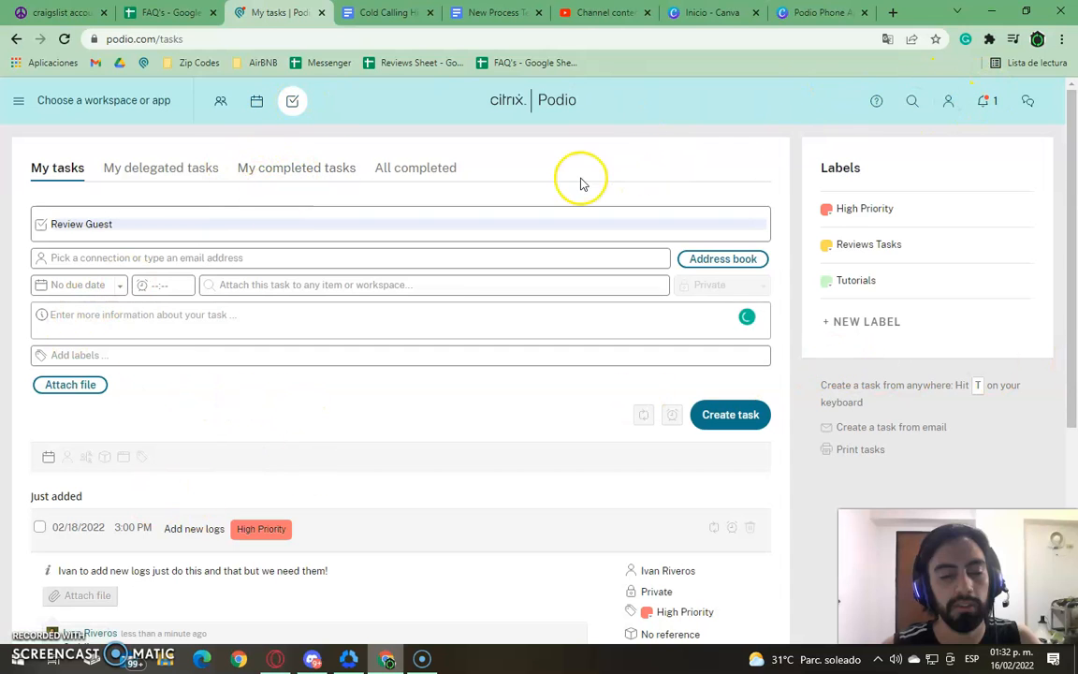
Step: Look through the unread notifications and all notifications, then close the notification list
click(986, 101)
click(821, 148)
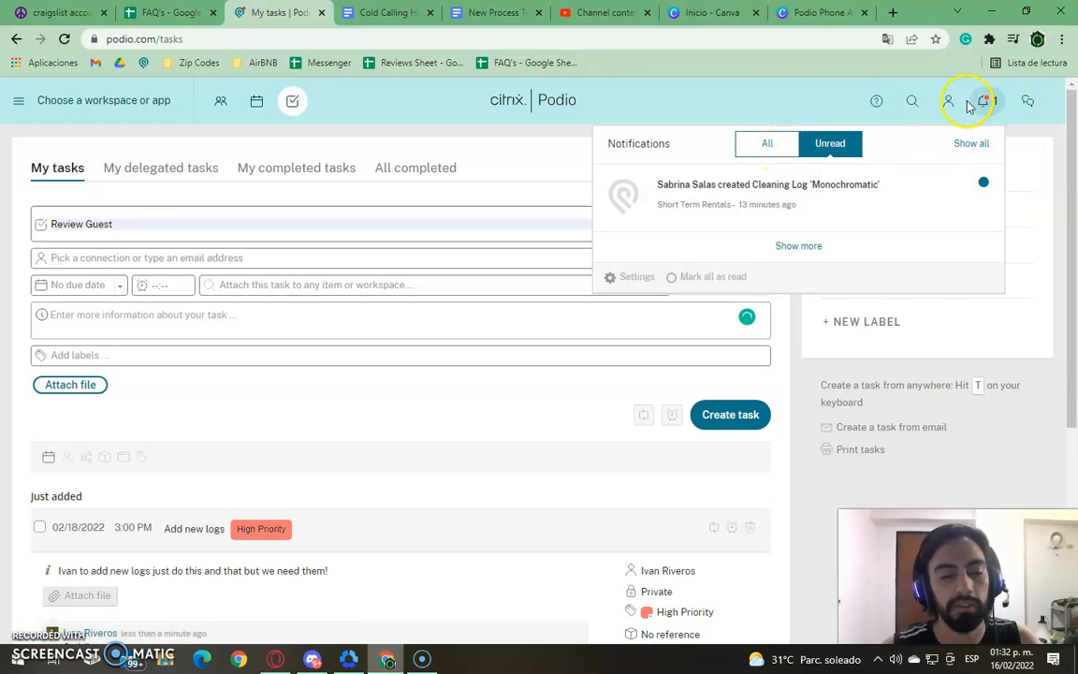
click(785, 143)
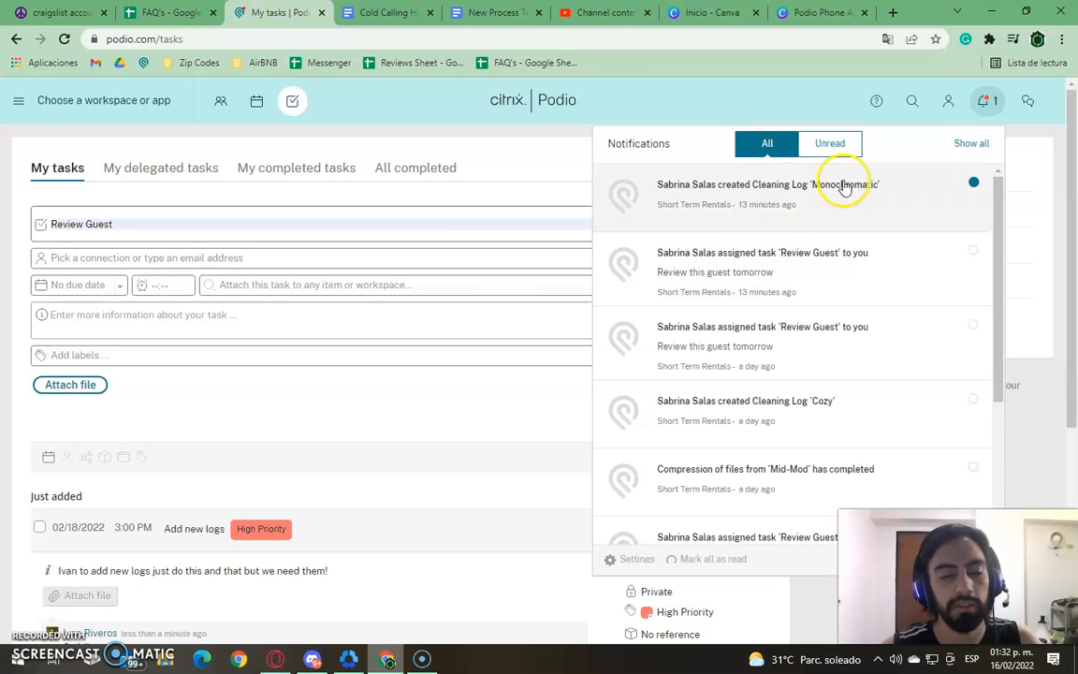
click(987, 105)
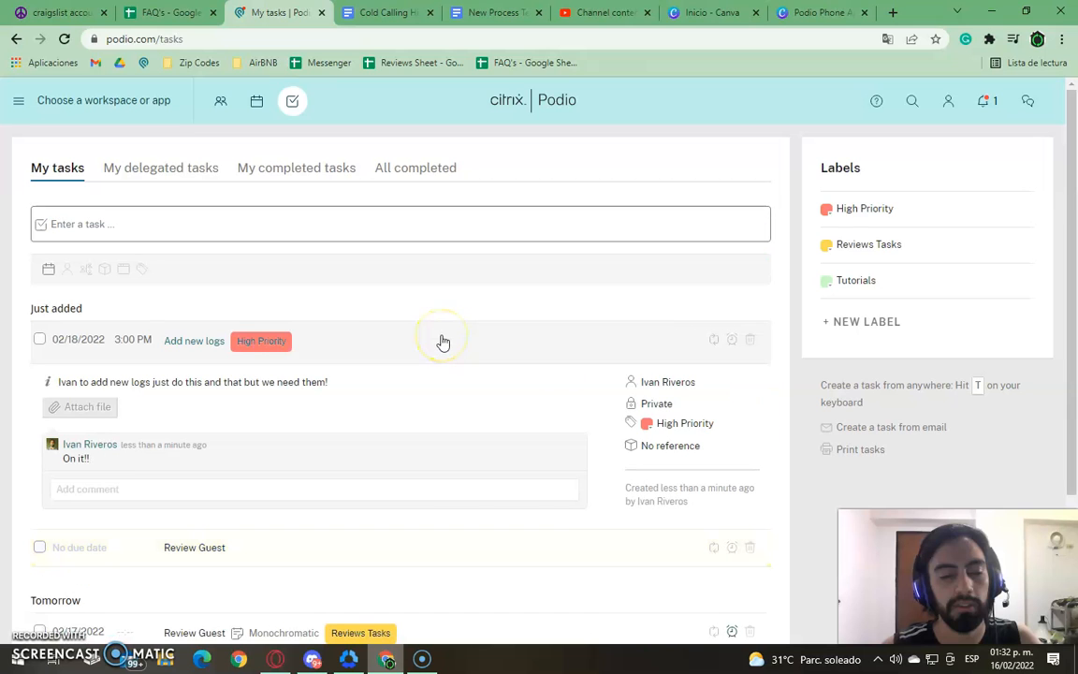
scroll(52, 442, down, 3)
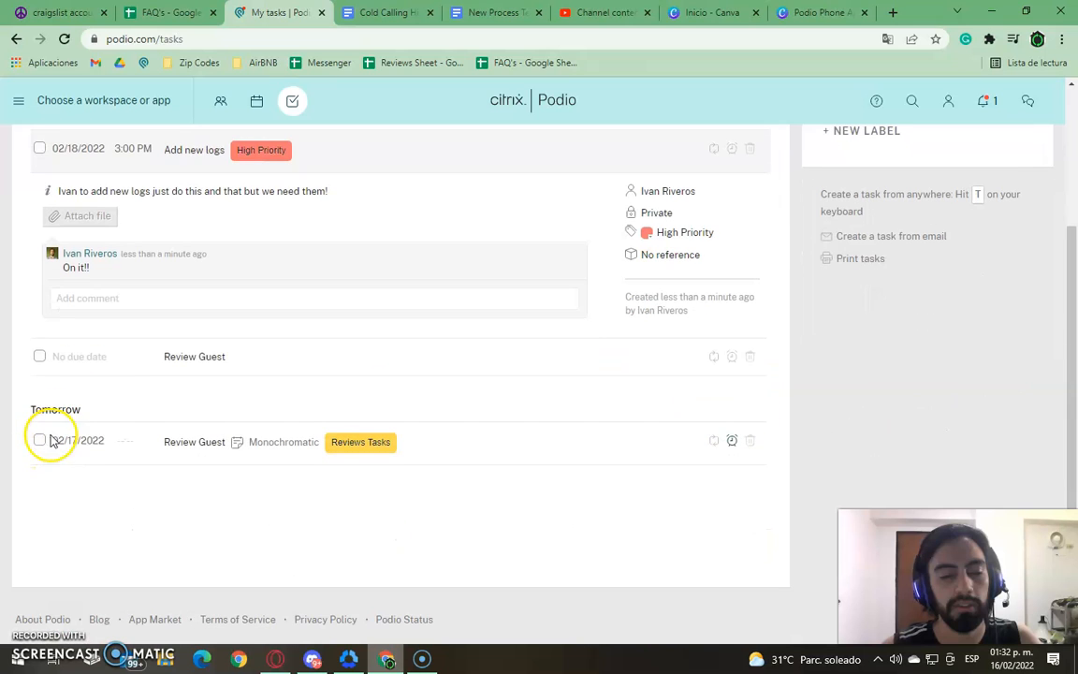
scroll(795, 349, up, 3)
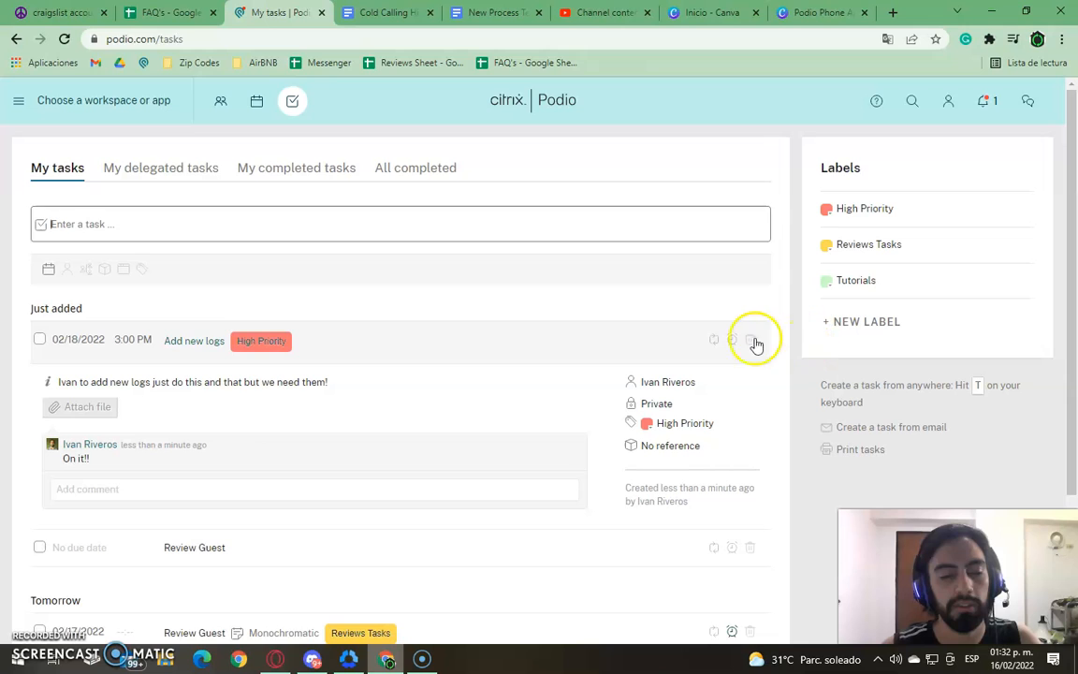